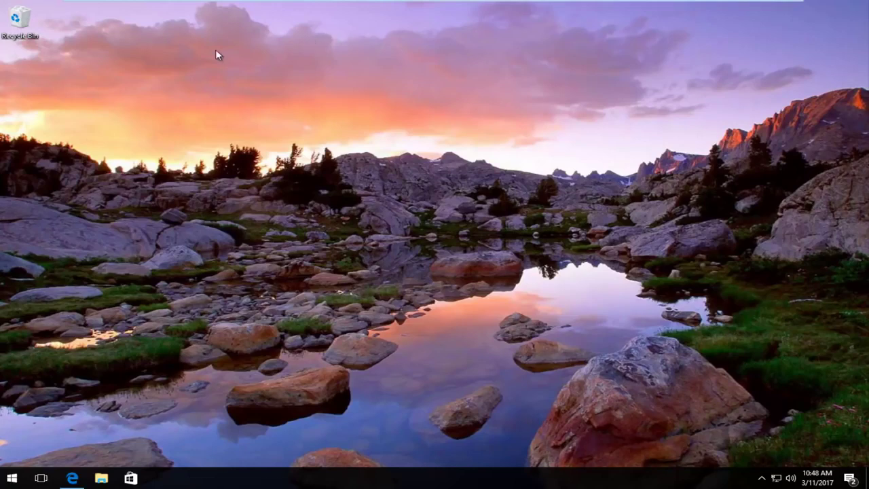
- Search 'services' from the Start menu and launch the Services console
{"action": "left_click", "coordinate": [19, 479]}
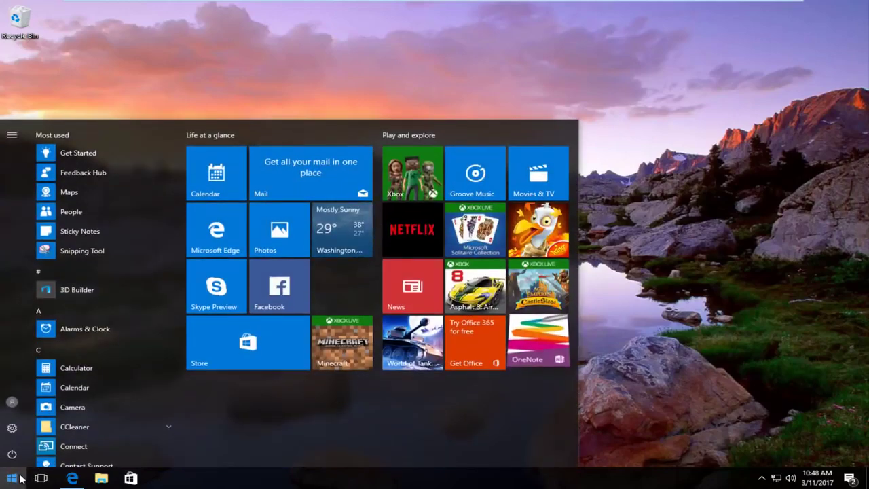
{"action": "type", "text": "services"}
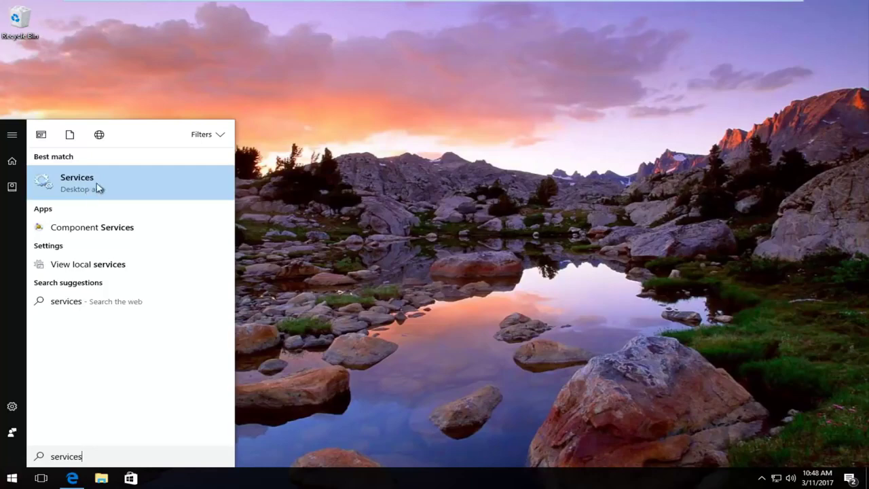
{"action": "left_click", "coordinate": [83, 182]}
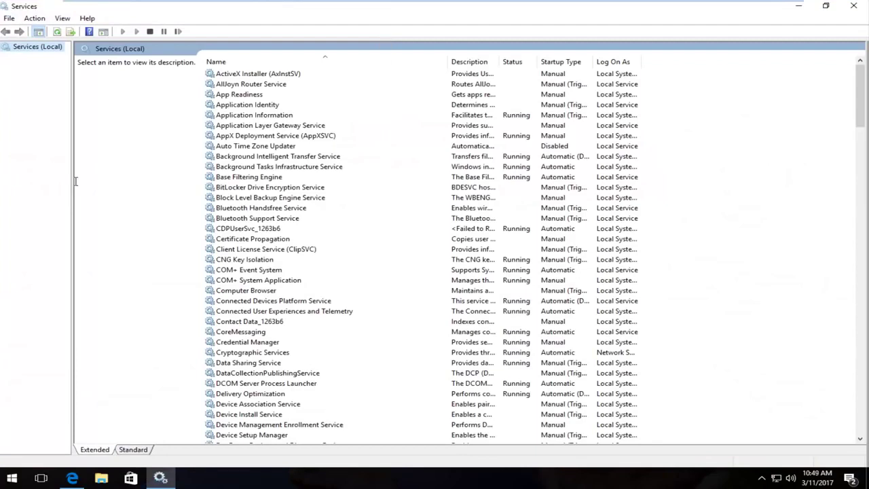
- Stop the Background Intelligent Transfer Service using its context menu
{"action": "left_click", "coordinate": [244, 157]}
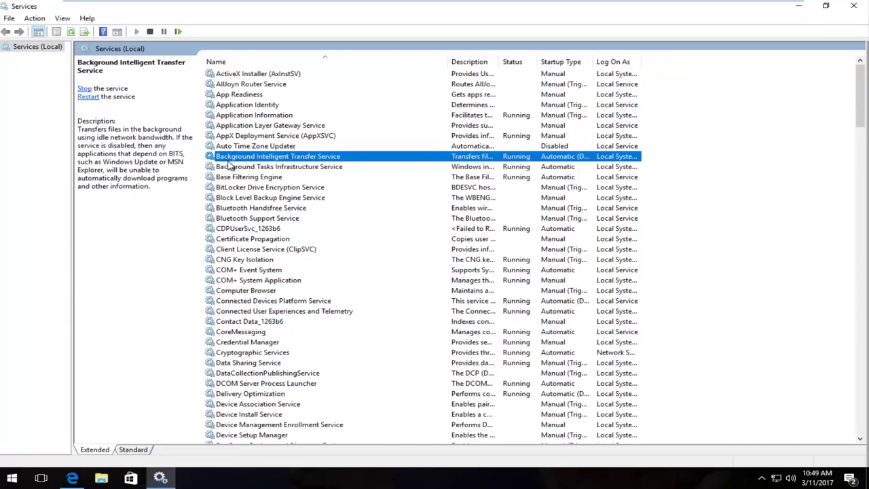
{"action": "right_click", "coordinate": [235, 158]}
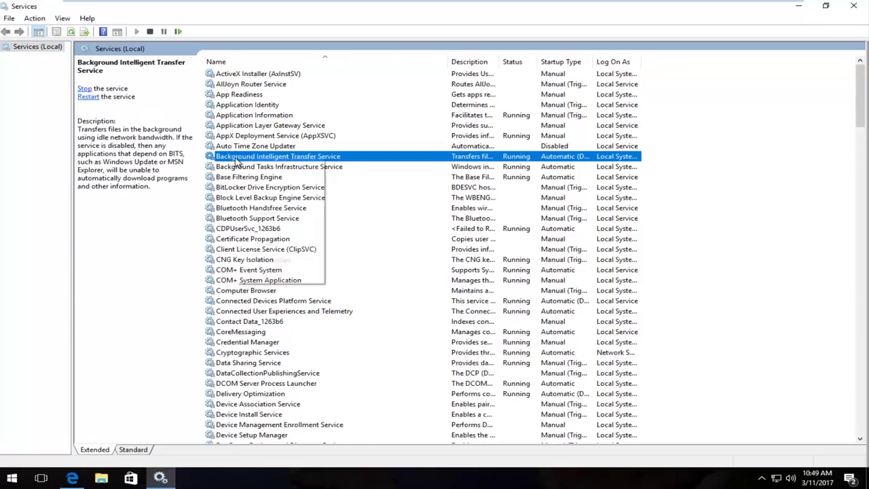
{"action": "left_click", "coordinate": [85, 89]}
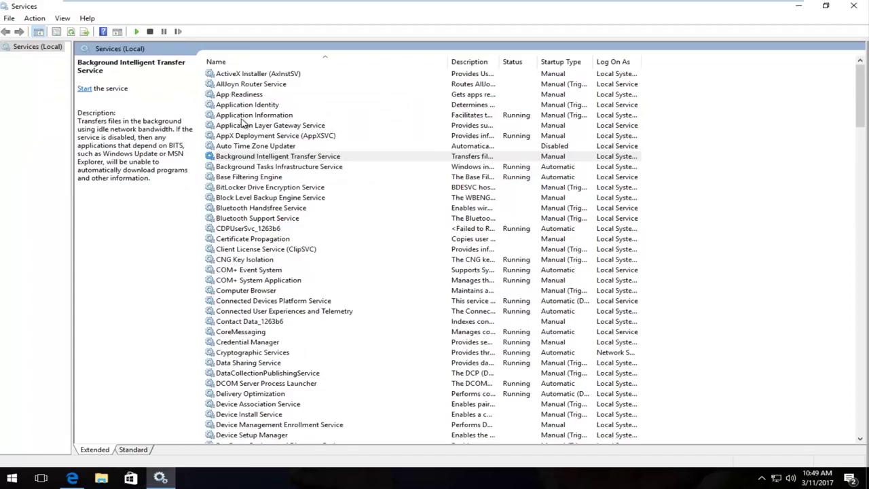
- Scroll down to the Windows Update service and stop it using its context menu
{"action": "left_click_drag", "start_coordinate": [861, 93], "coordinate": [734, 423]}
{"action": "scroll", "coordinate": [294, 364], "scroll_direction": "down", "scroll_amount": 2}
{"action": "left_click", "coordinate": [246, 333]}
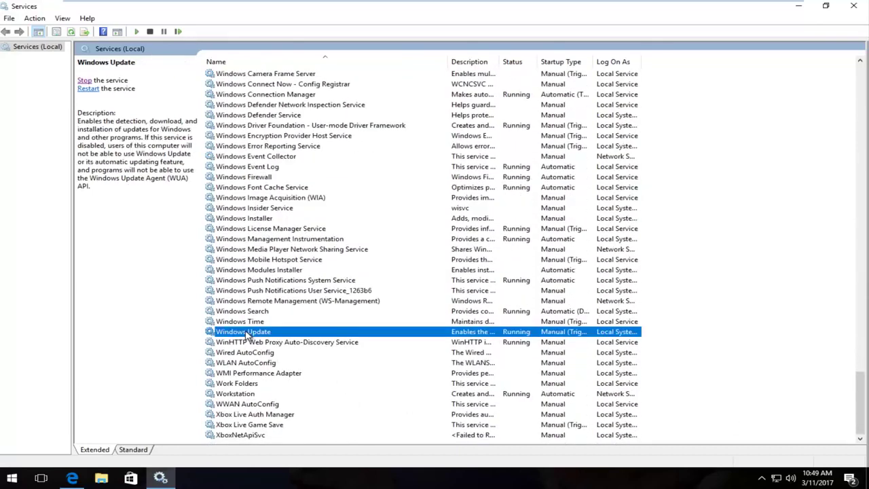
{"action": "right_click", "coordinate": [245, 333]}
{"action": "left_click", "coordinate": [278, 352]}
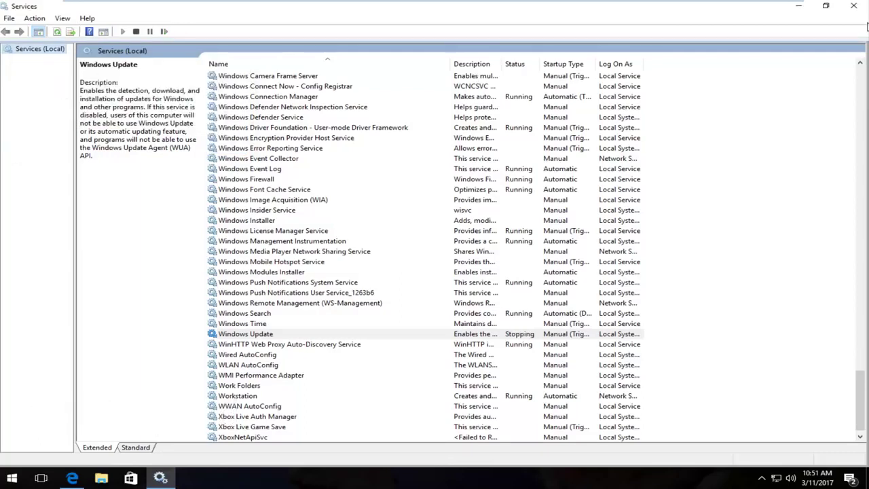
- Close the Services console, open File Explorer and dismiss the OneDrive banner
{"action": "left_click", "coordinate": [853, 7]}
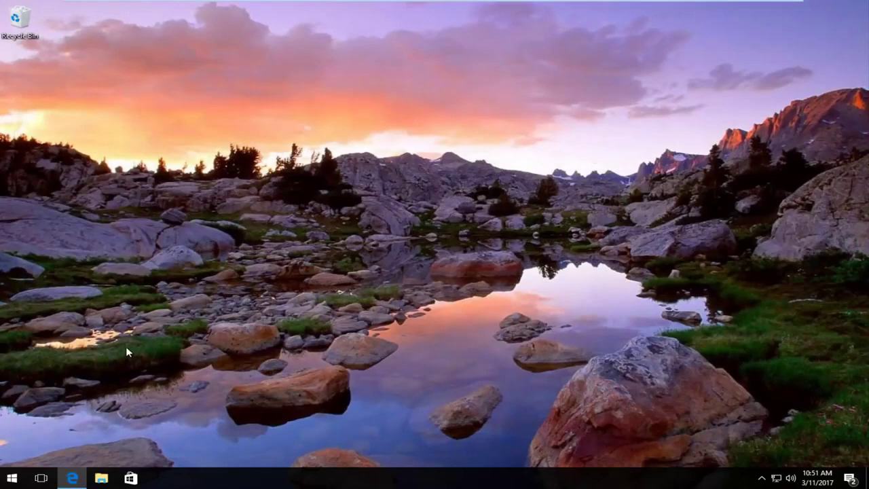
{"action": "left_click", "coordinate": [101, 478]}
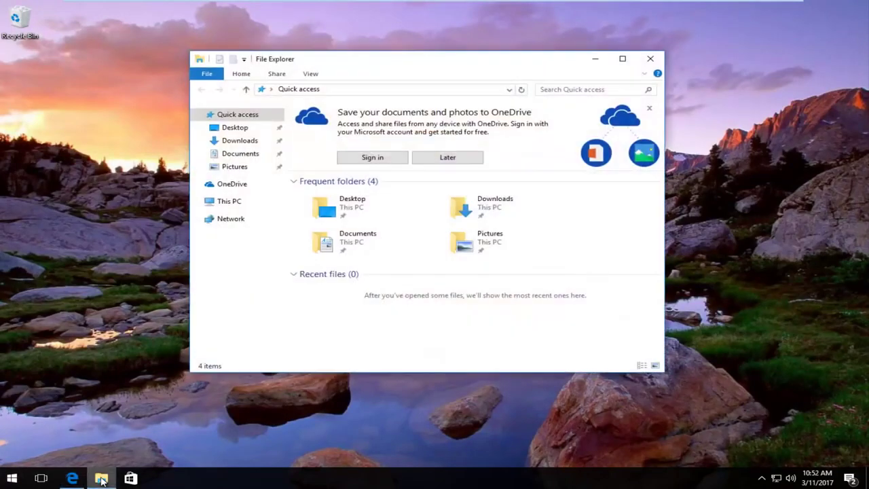
{"action": "left_click", "coordinate": [649, 108]}
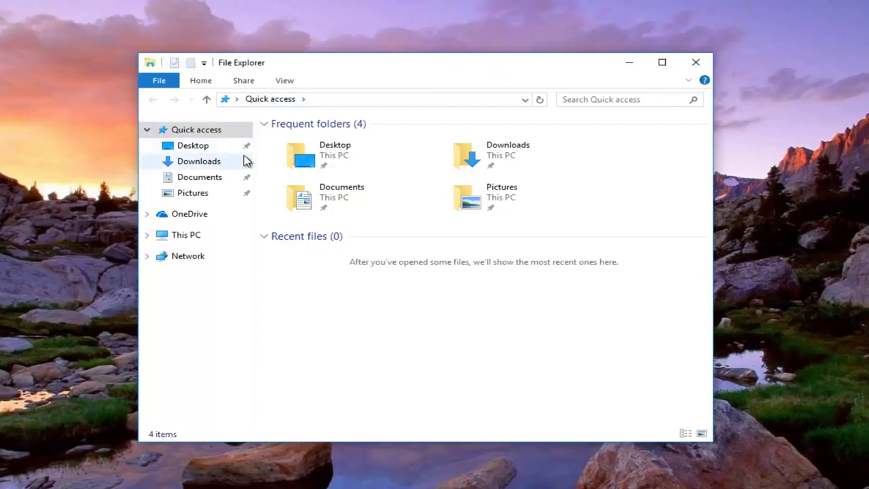
- Browse from This PC into Local Disk (C:)\Windows and scroll to SoftwareDistribution
{"action": "left_click", "coordinate": [182, 238]}
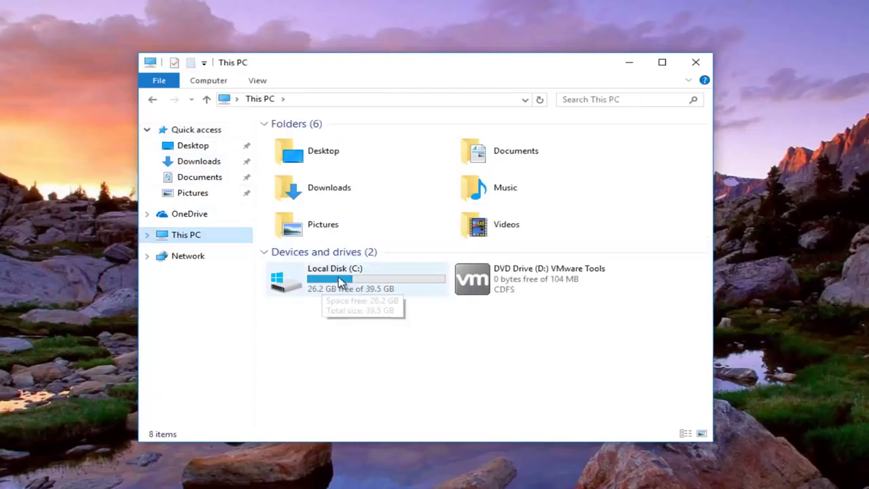
{"action": "double_click", "coordinate": [317, 284]}
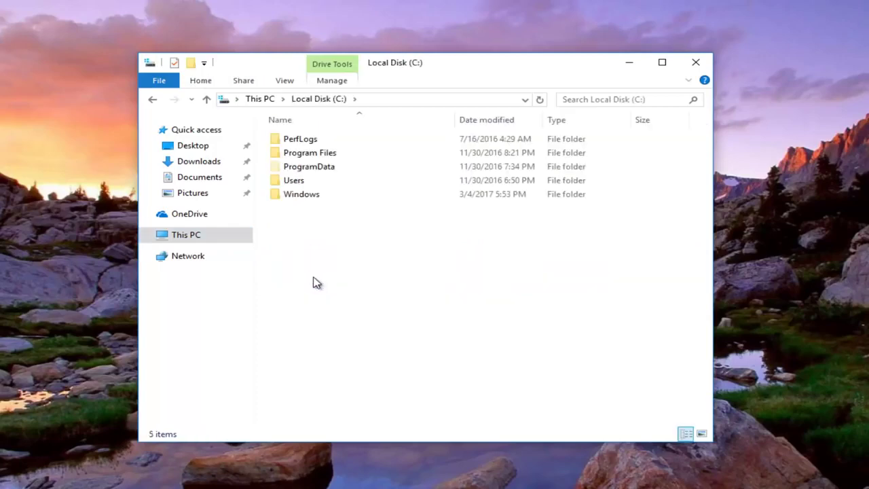
{"action": "double_click", "coordinate": [310, 197]}
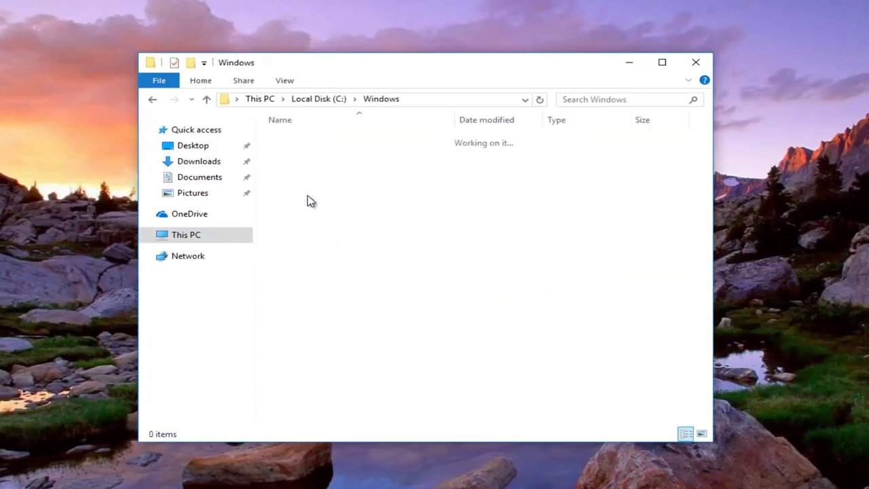
{"action": "scroll", "coordinate": [326, 223], "scroll_direction": "down", "scroll_amount": 4}
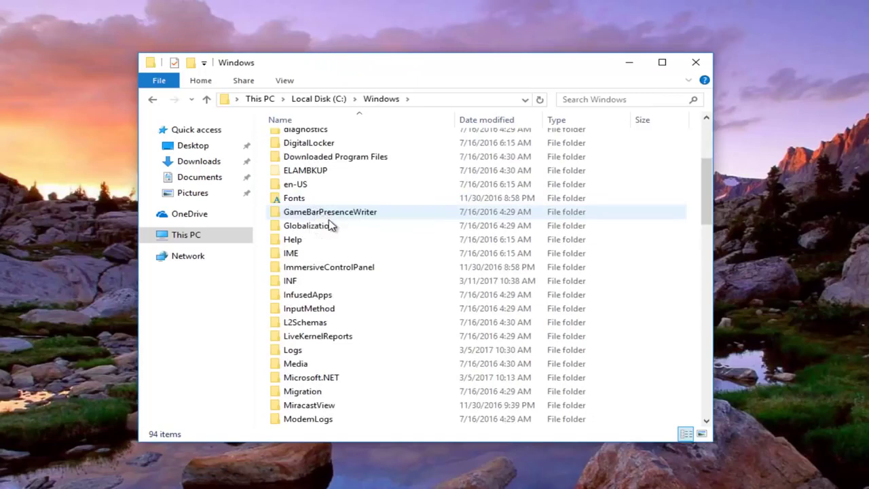
{"action": "scroll", "coordinate": [330, 225], "scroll_direction": "down", "scroll_amount": 9}
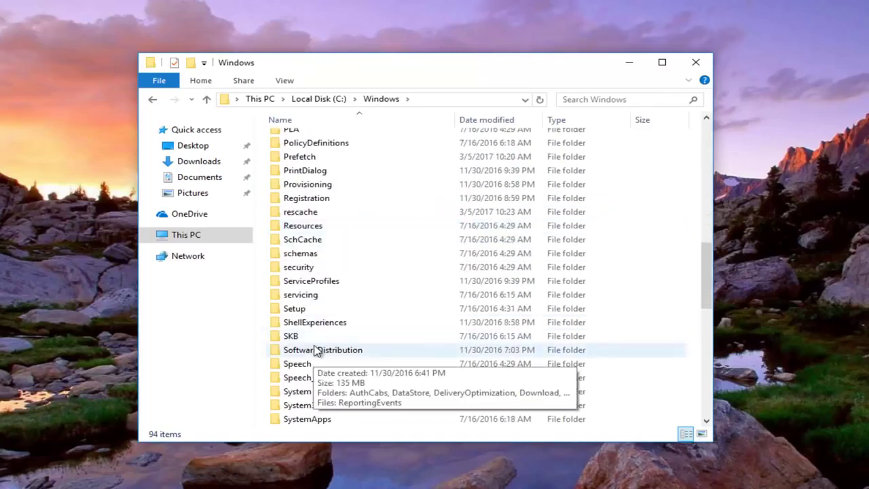
- Delete all seven items inside SoftwareDistribution, approving the access prompt
{"action": "double_click", "coordinate": [316, 351]}
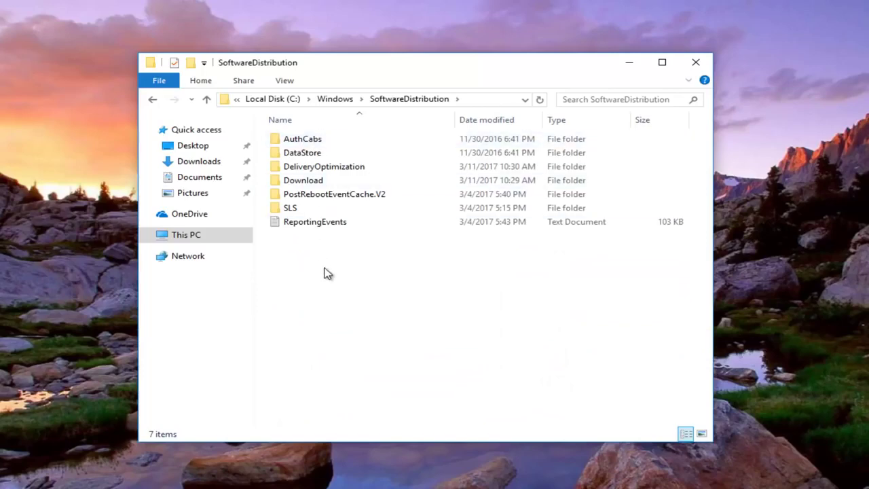
{"action": "left_click_drag", "start_coordinate": [422, 356], "coordinate": [285, 83]}
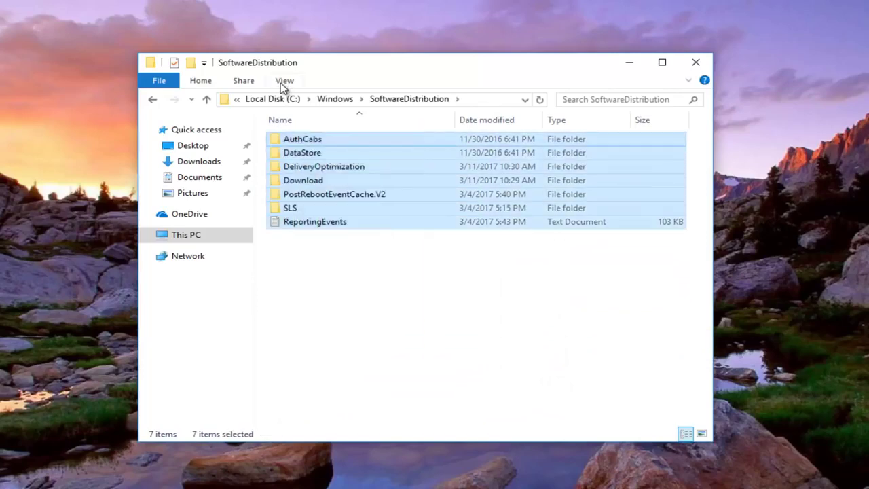
{"action": "right_click", "coordinate": [379, 165]}
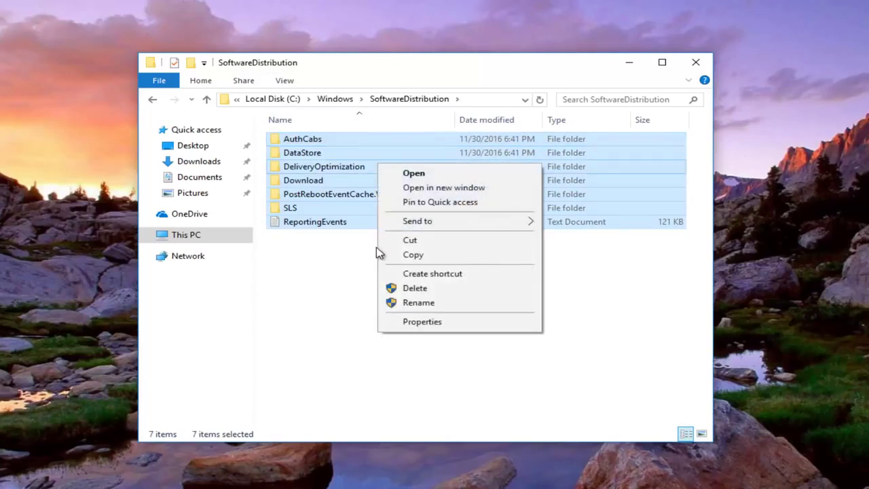
{"action": "left_click", "coordinate": [435, 289]}
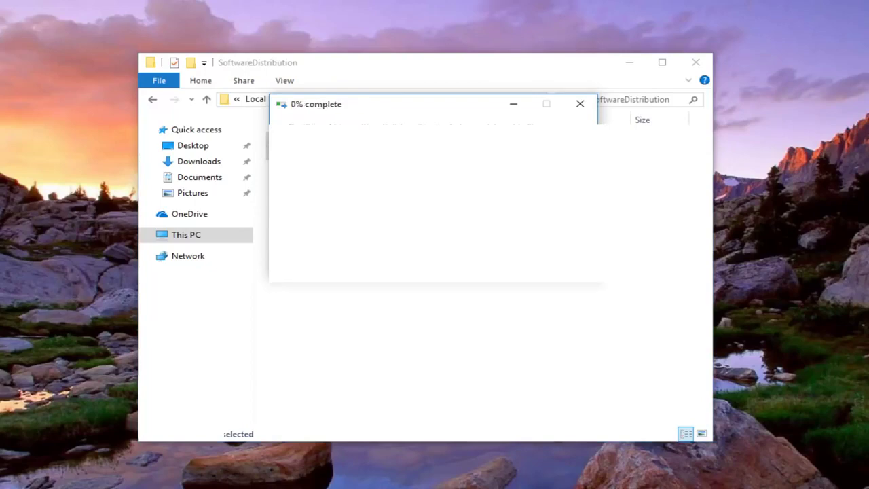
{"action": "left_click", "coordinate": [423, 285]}
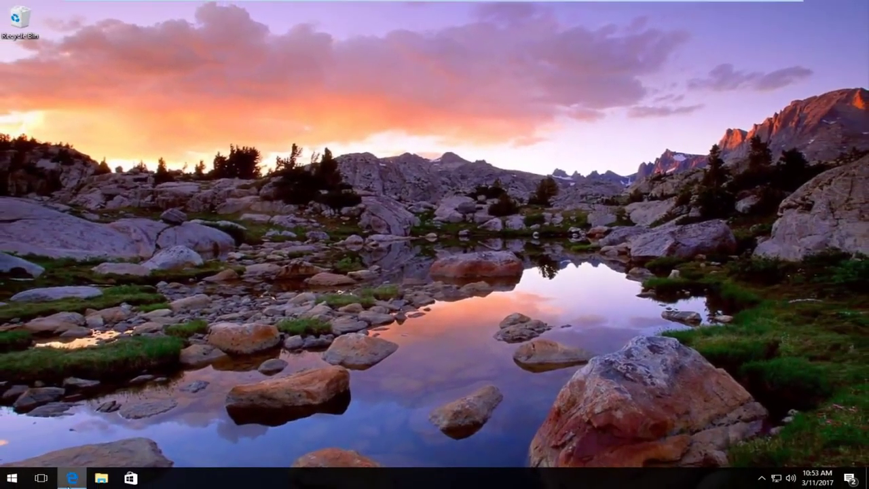
- Save and open the WindowsUpdateDiagnostic.diagcab download in Edge, then minimise Edge
{"action": "left_click", "coordinate": [70, 478]}
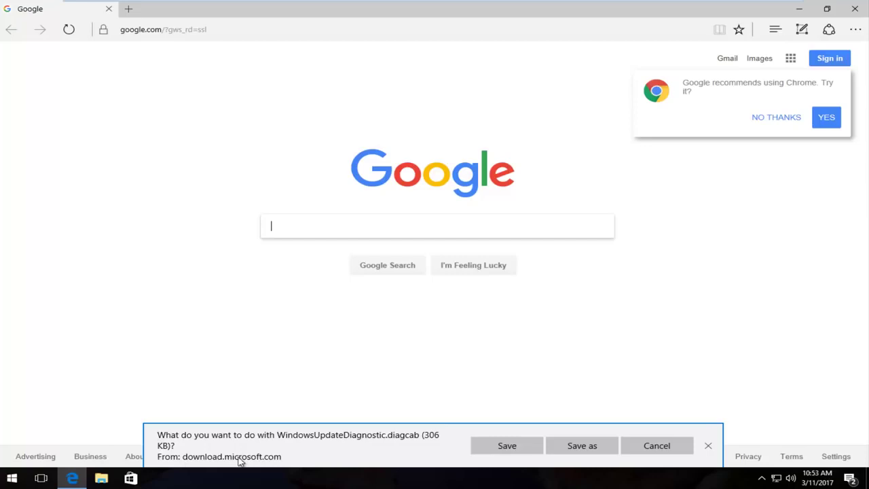
{"action": "left_click", "coordinate": [503, 447]}
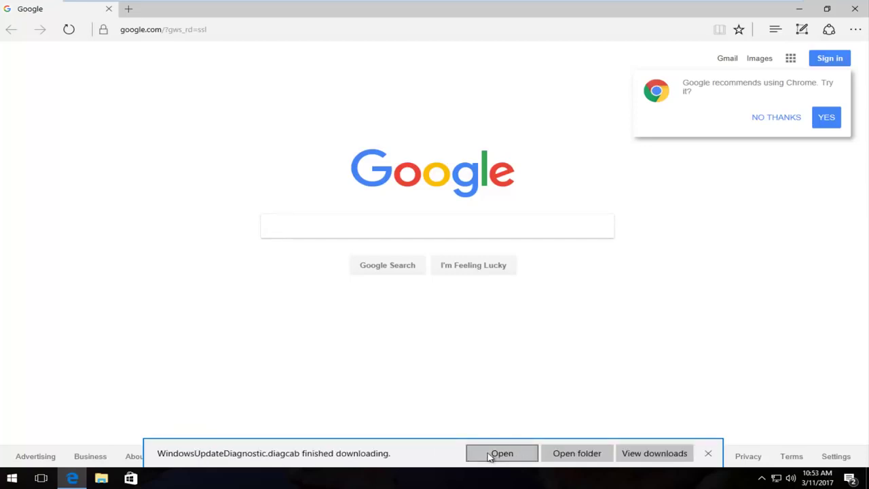
{"action": "left_click", "coordinate": [502, 454]}
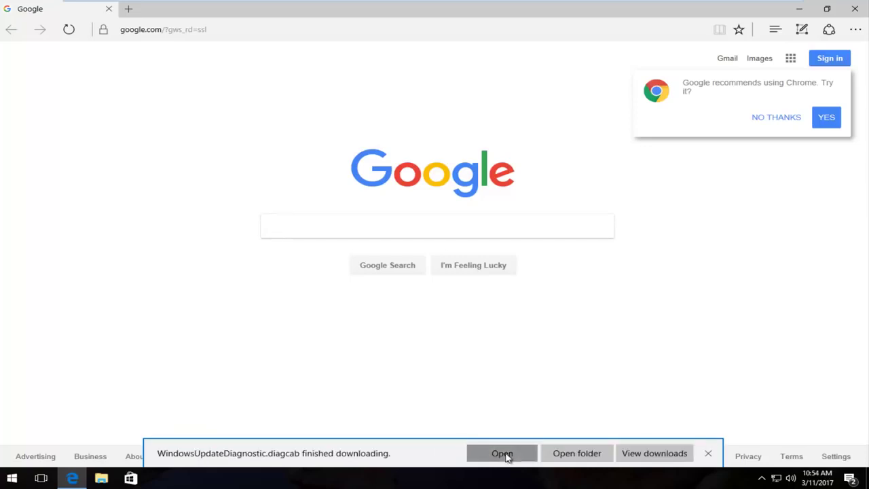
{"action": "left_click", "coordinate": [799, 9]}
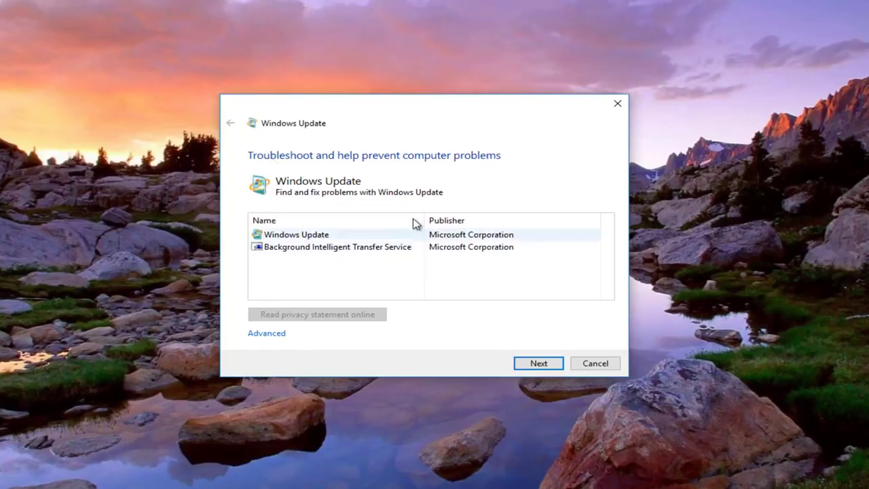
- Run the update problem scan, then switch to the Windows 10 Windows Update Troubleshooter
{"action": "left_click", "coordinate": [538, 364]}
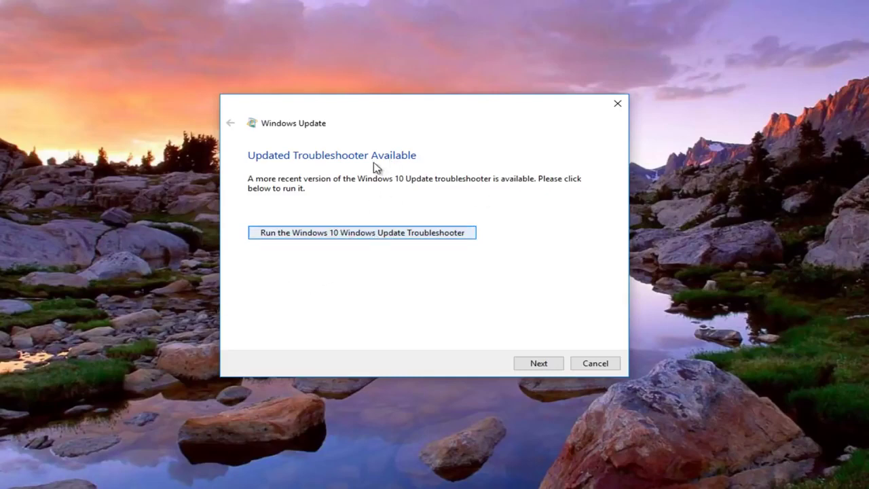
{"action": "left_click", "coordinate": [337, 233]}
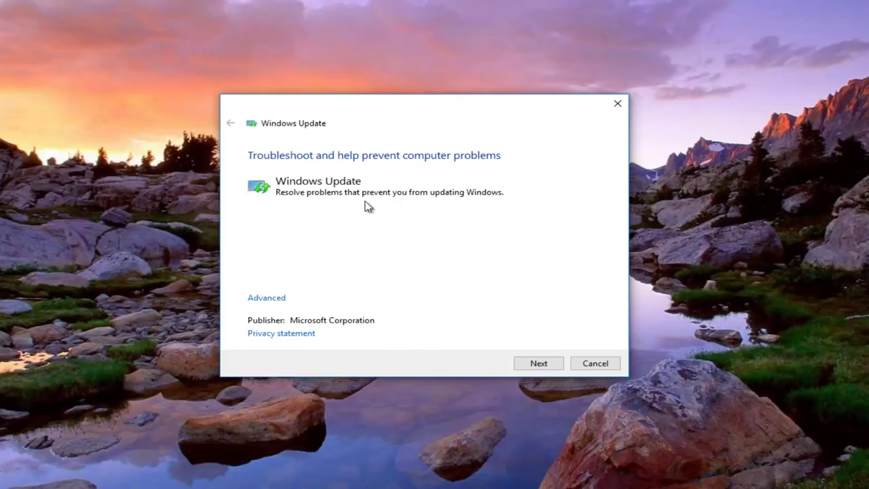
- Let the Windows 10 troubleshooter fix the corrupt service registration, then close it
{"action": "left_click", "coordinate": [543, 364]}
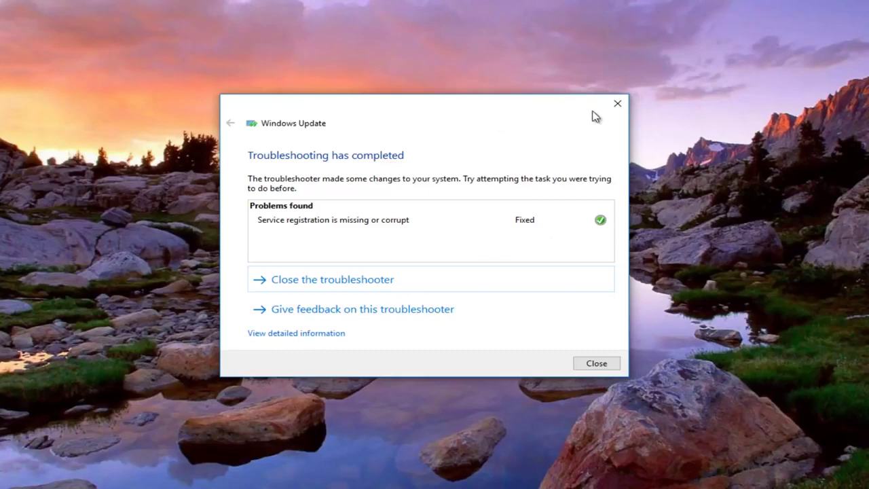
{"action": "left_click", "coordinate": [617, 103]}
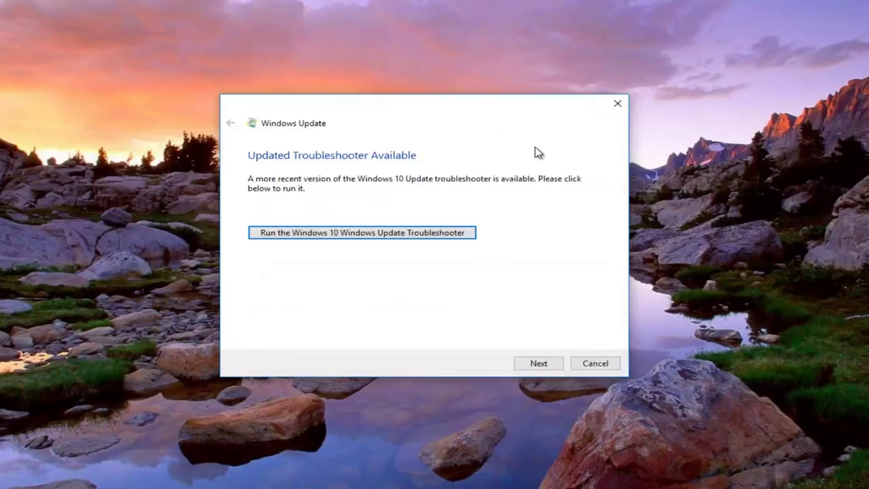